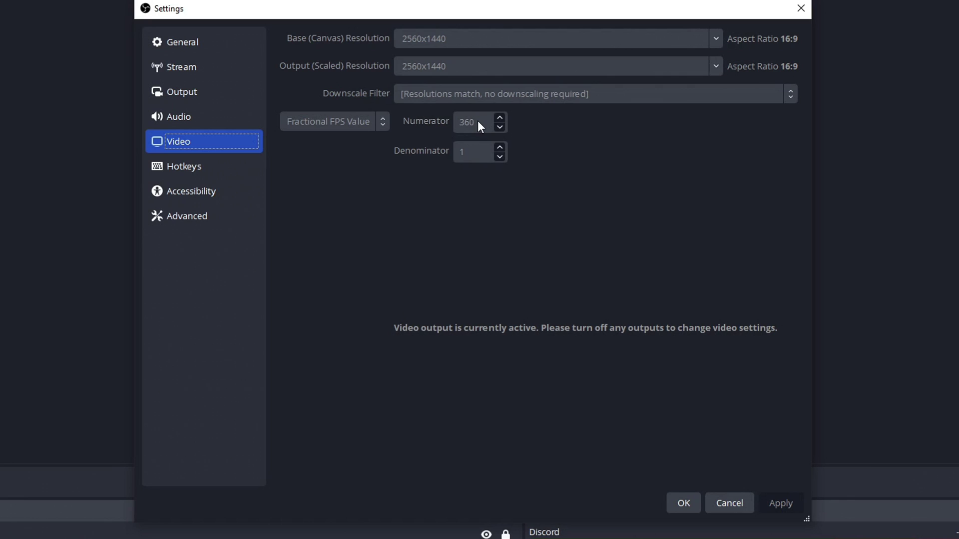
Review the advanced settings and the available Process Priority options, then leave the settings without changing them.
left_click(176, 215)
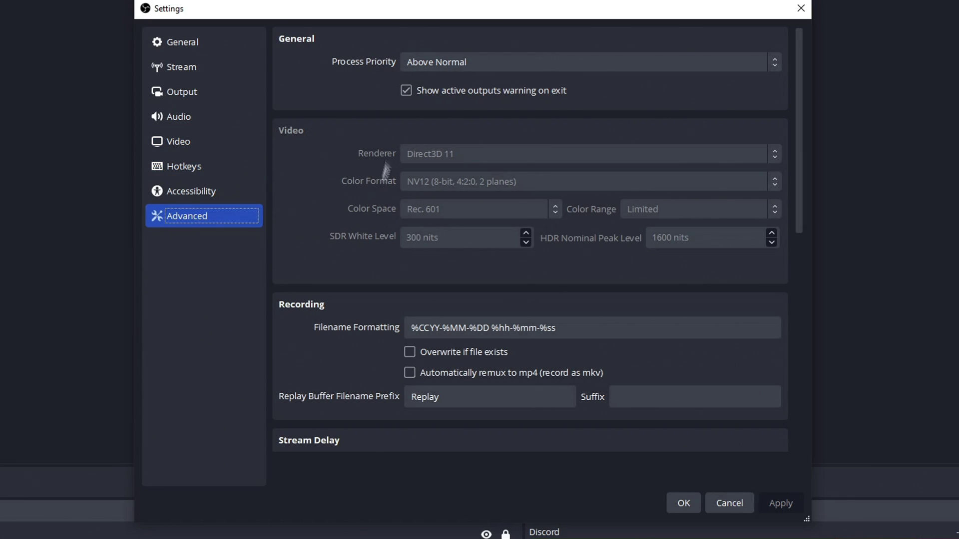
left_click(505, 62)
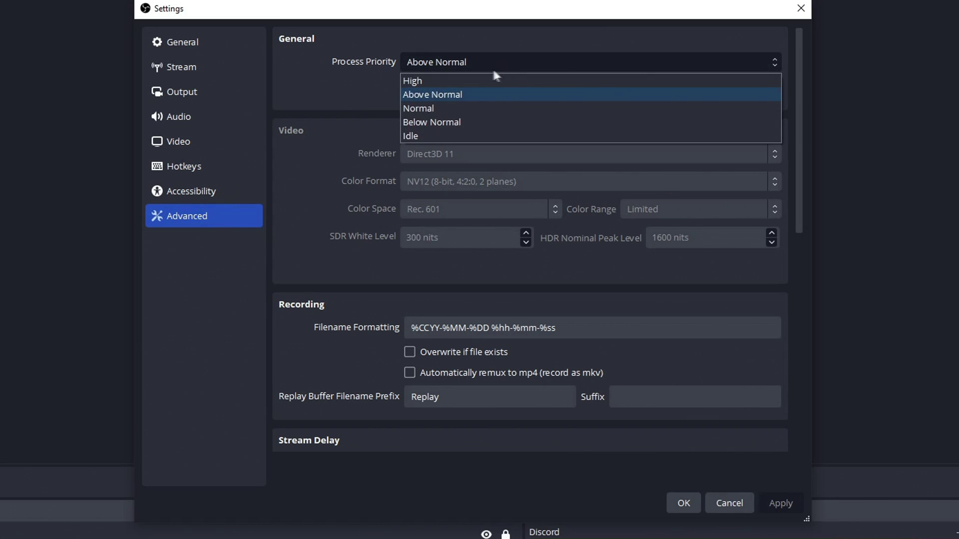
left_click(334, 44)
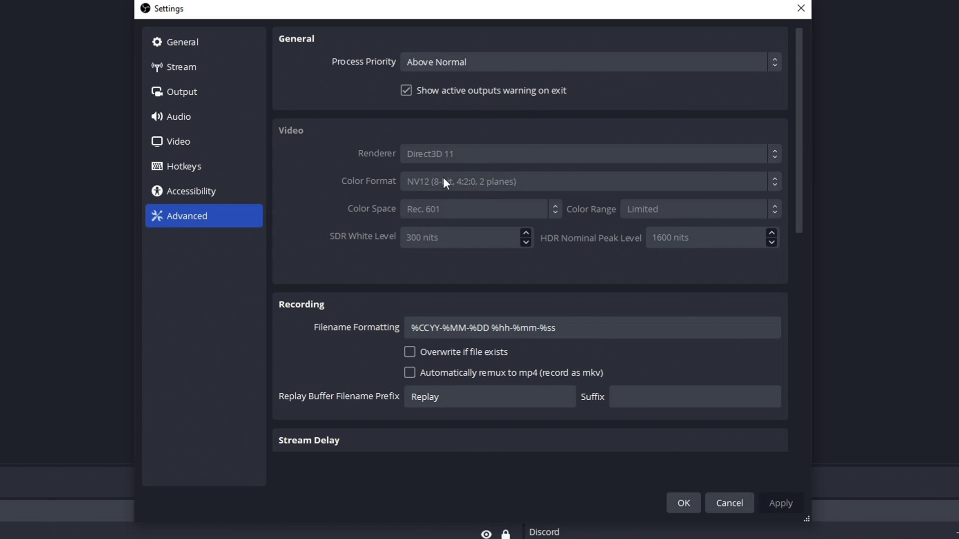
scroll(592, 175, "down", 1)
scroll(592, 175, "up", 1)
key("Escape")
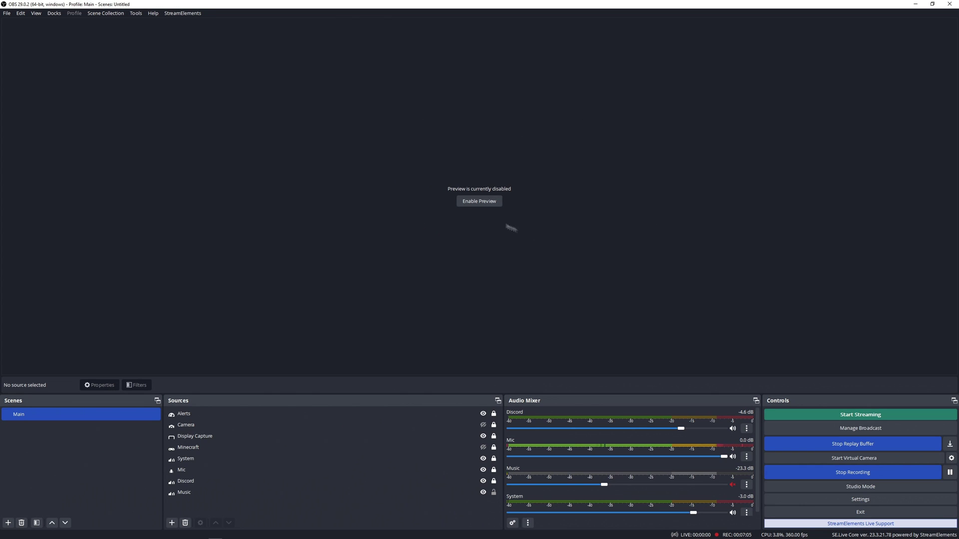
Enable the preview of the Main scene briefly and disable it again.
left_click(489, 203)
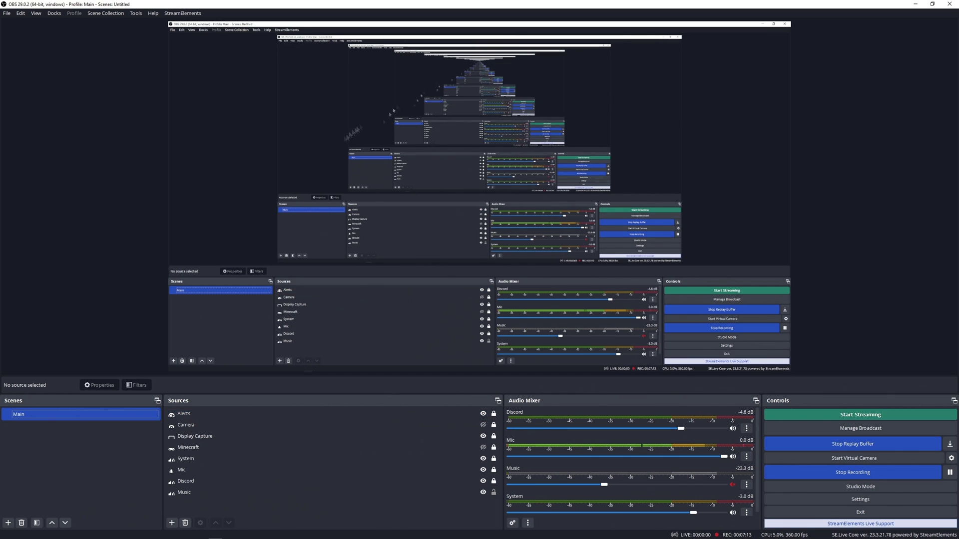
right_click(483, 158)
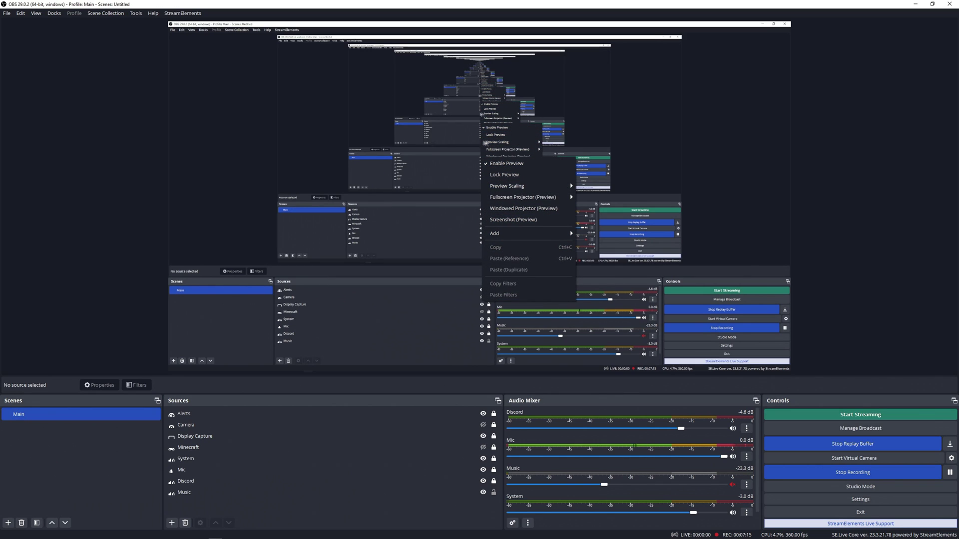
left_click(497, 166)
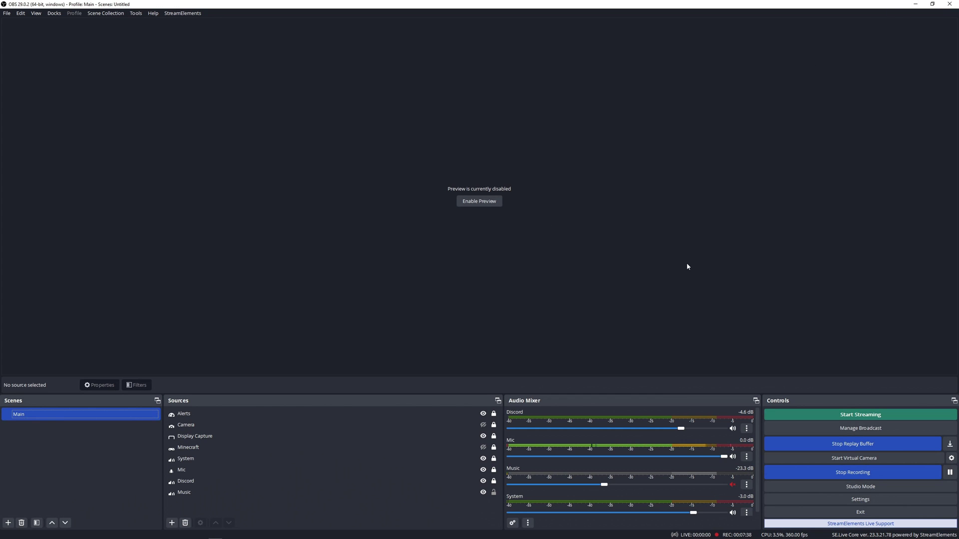
Search Windows for the obs recordings folder and clear the search text.
key("super")
type("obs rec")
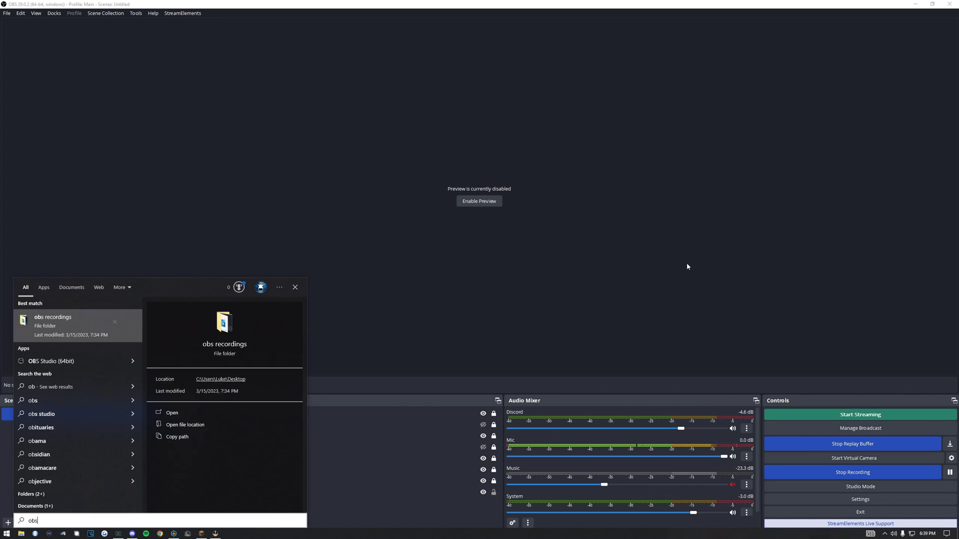
key("BackSpace")
key("BackSpace")
key("BackSpace")
key("BackSpace")
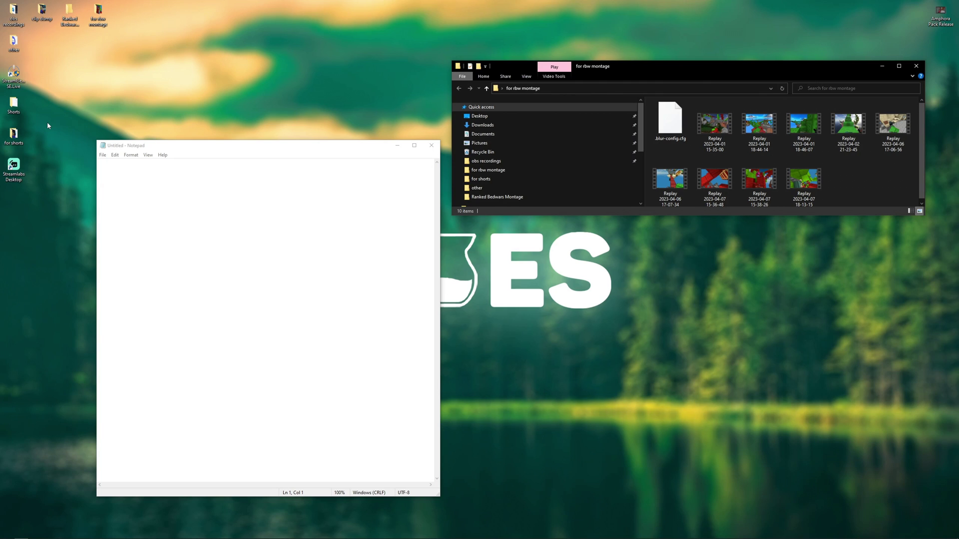
Open the .blur-config.cfg file from the for rbw montage folder in Notepad.
left_click_drag(670, 121, 219, 225)
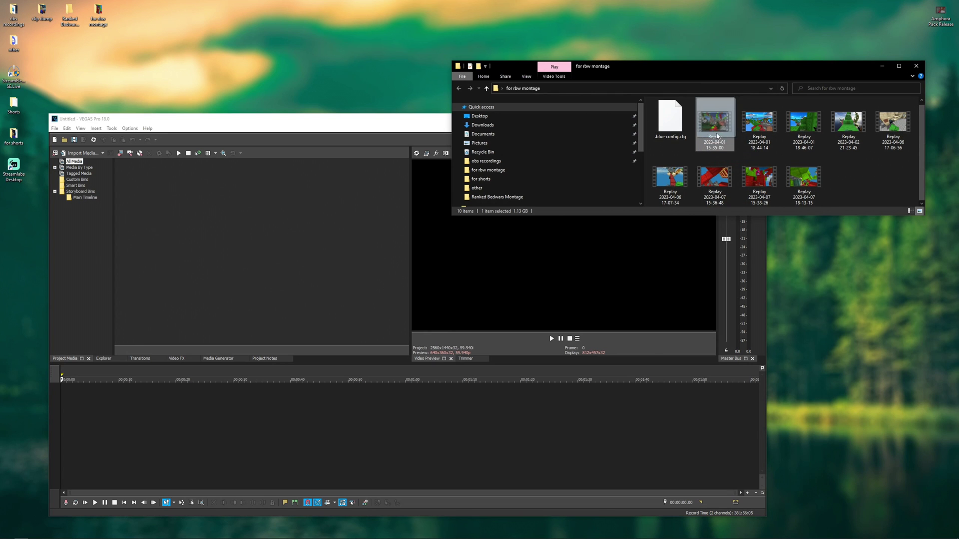
left_click_drag(717, 136, 62, 397)
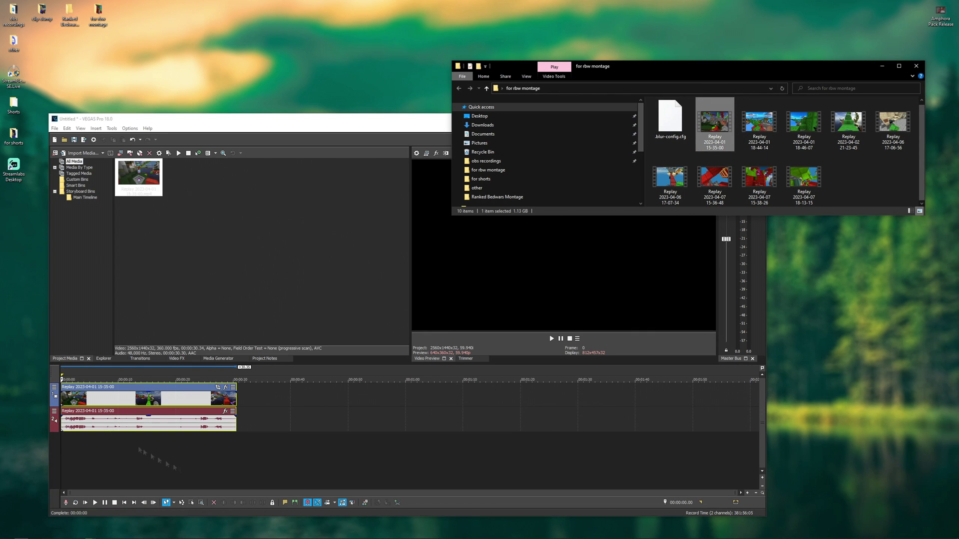
left_click(916, 65)
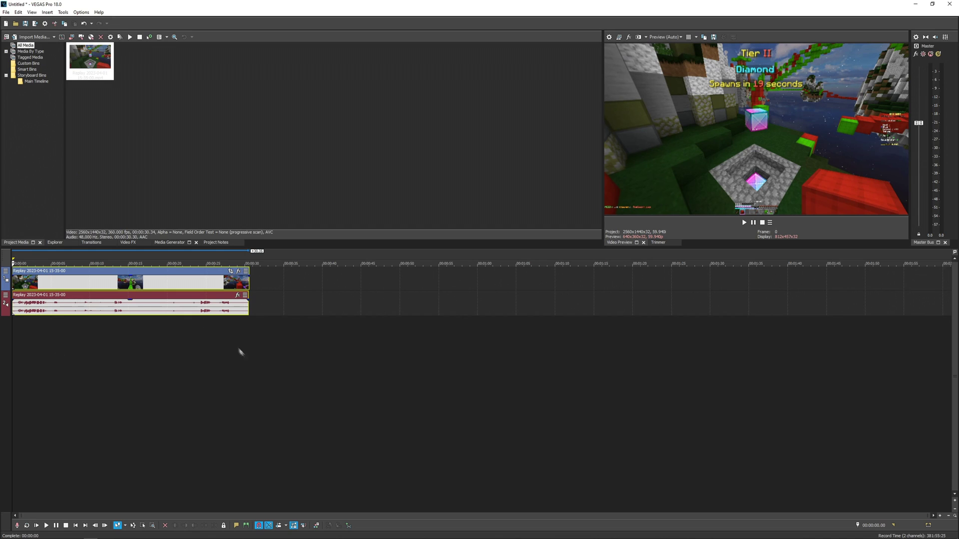
left_click_drag(250, 344, 13, 380)
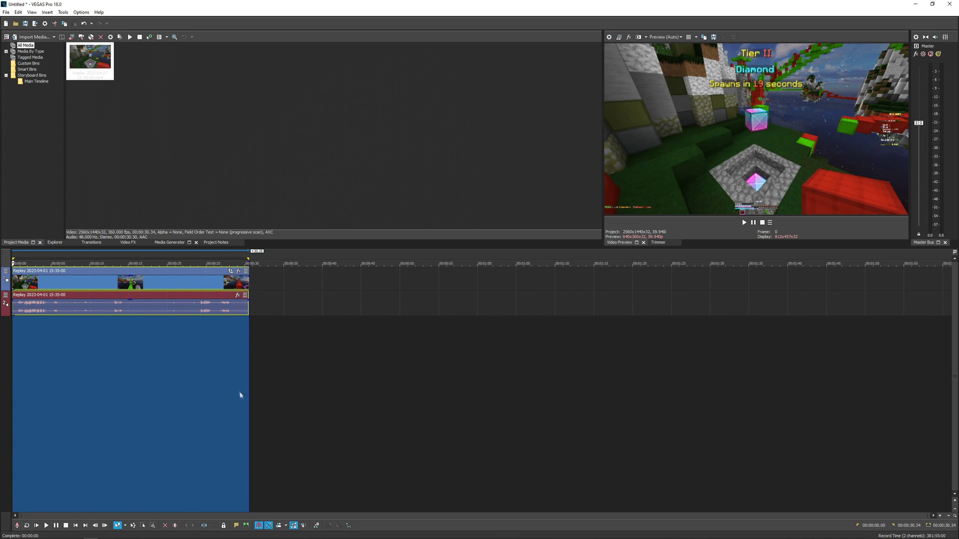
Check the Render As format and template settings, and leave them without rendering.
left_click(6, 12)
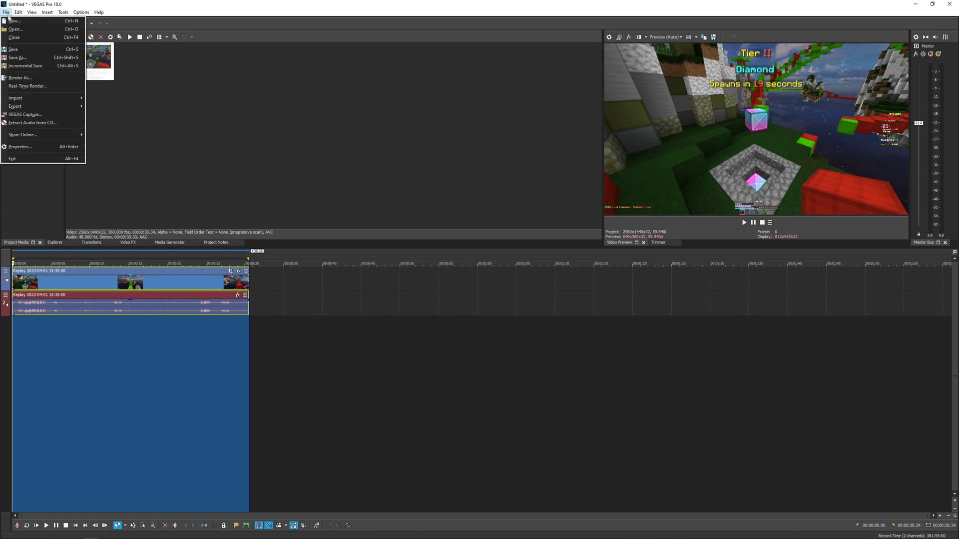
left_click(19, 88)
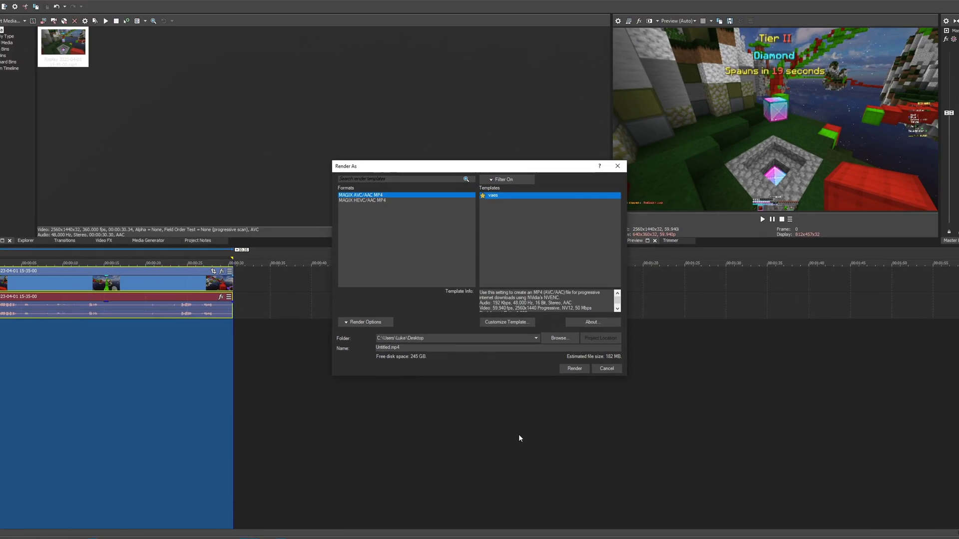
left_click(606, 369)
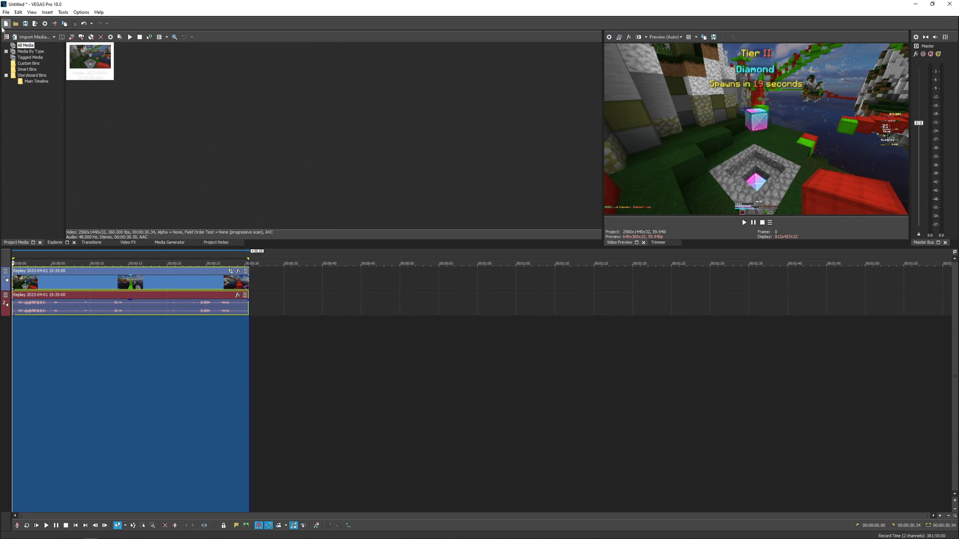
Set the project's resample mode to Smart resample in the project properties and apply it.
left_click(6, 12)
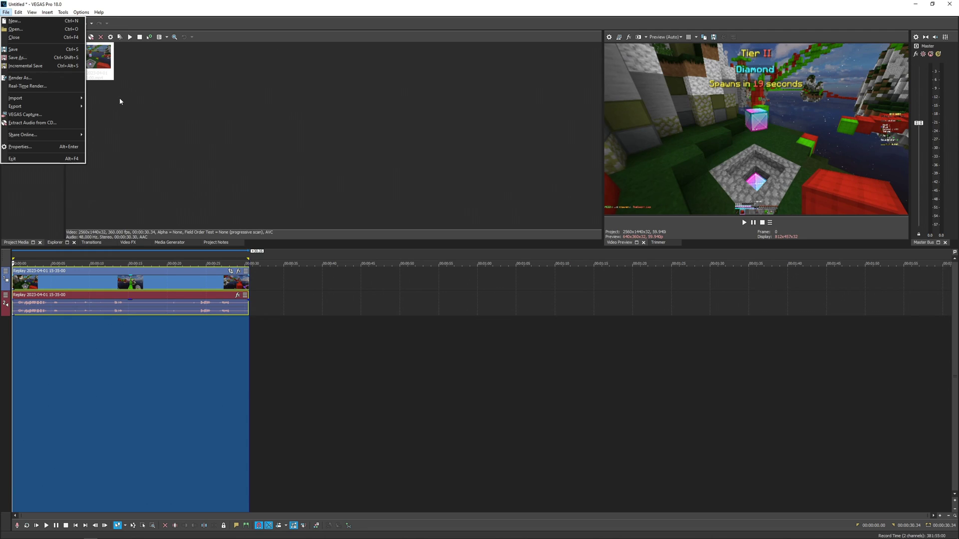
left_click(20, 147)
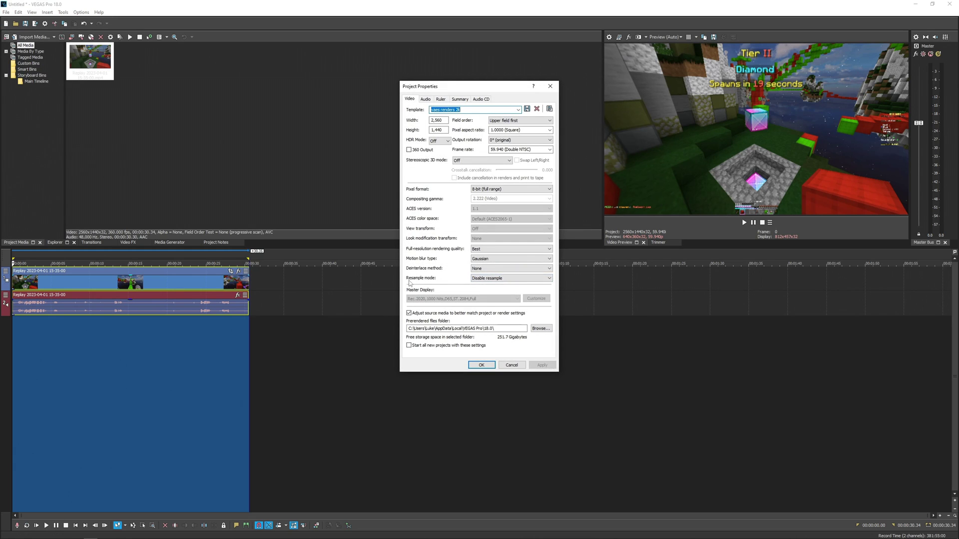
left_click(495, 278)
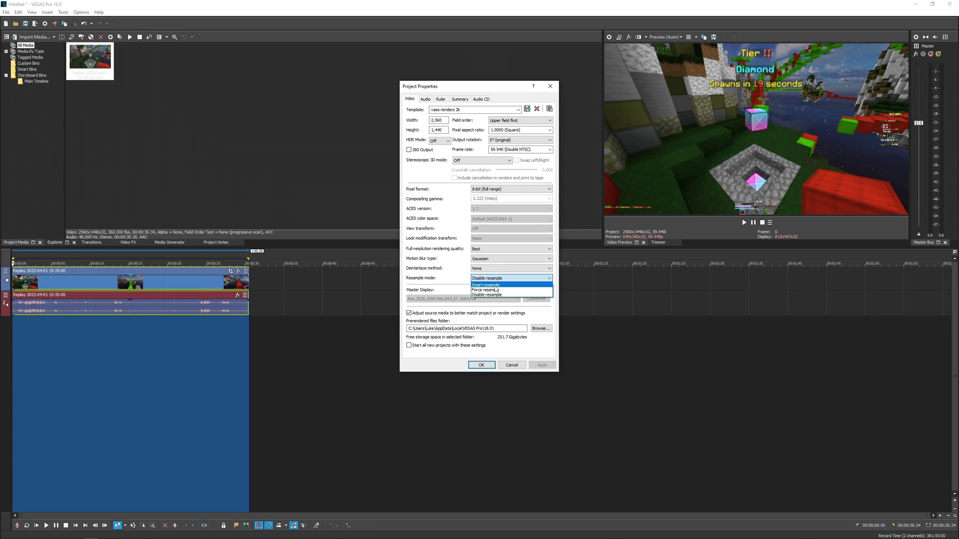
left_click(497, 286)
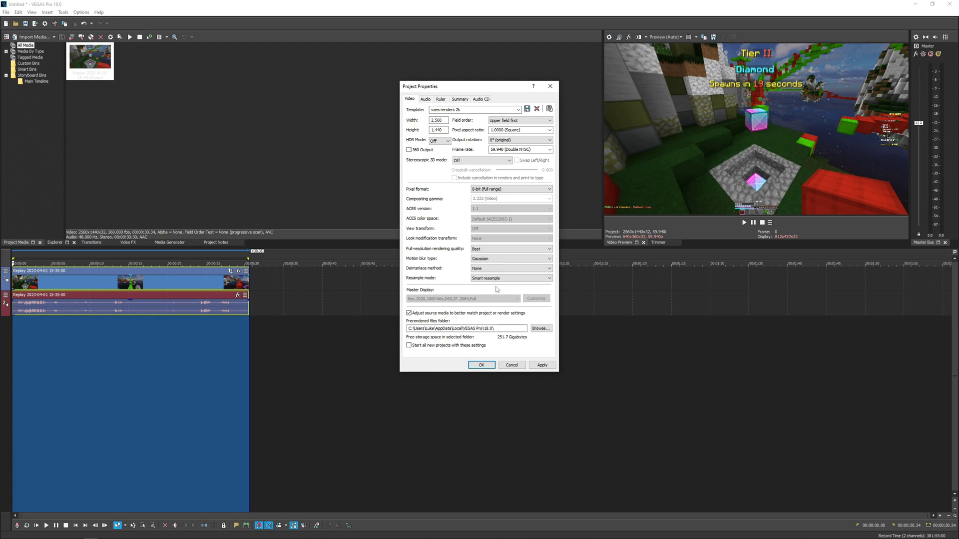
left_click(542, 365)
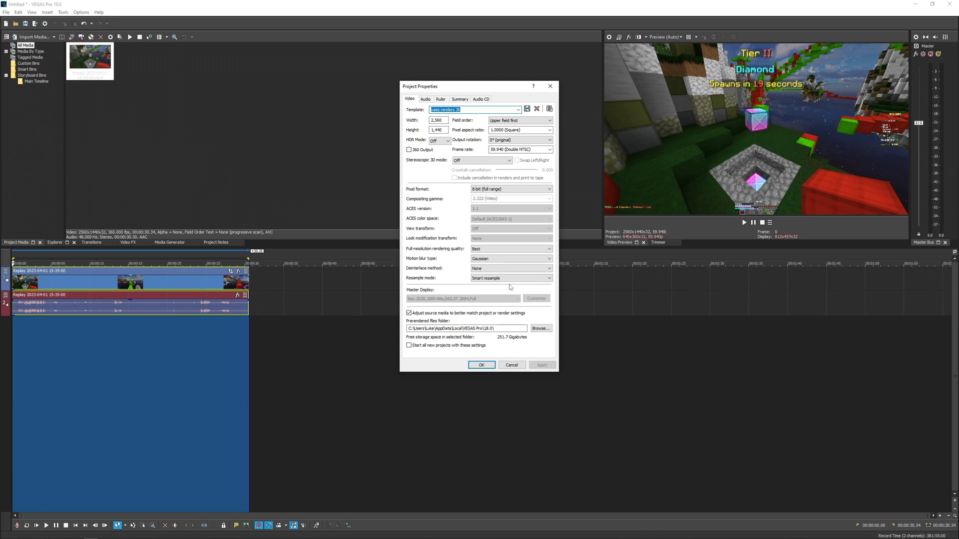
left_click(489, 366)
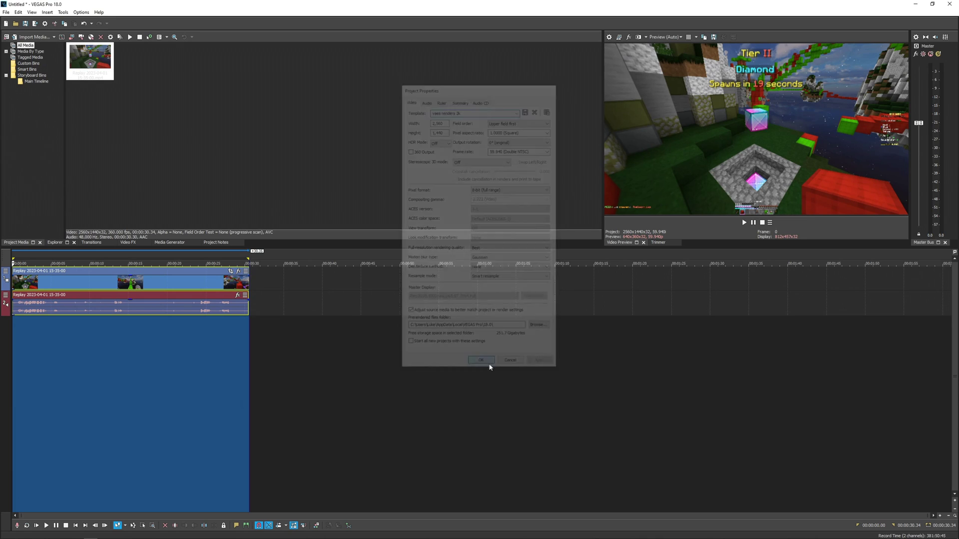
Render the selected range to the Desktop as Untitled.mp4 in the MAGIX AVC/AAC MP4 format.
left_click(6, 12)
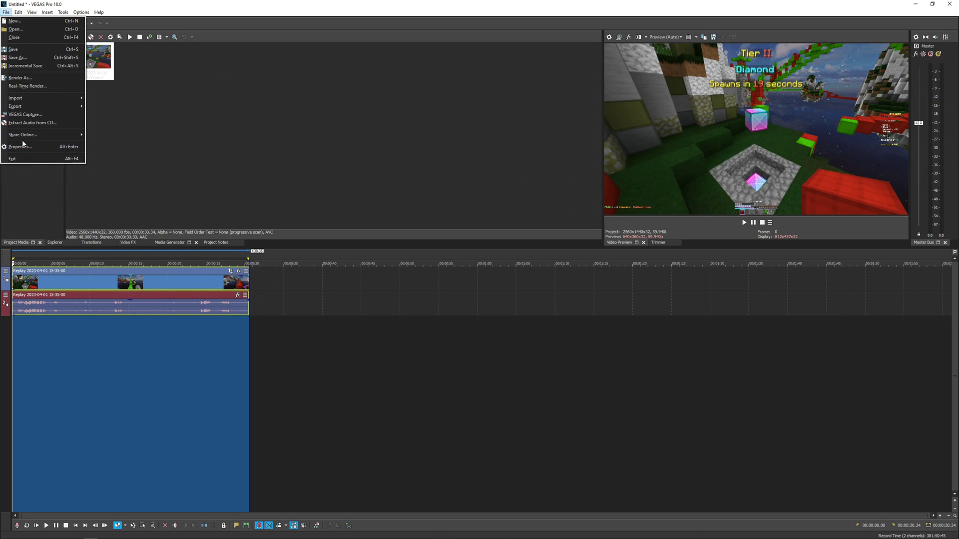
left_click(40, 78)
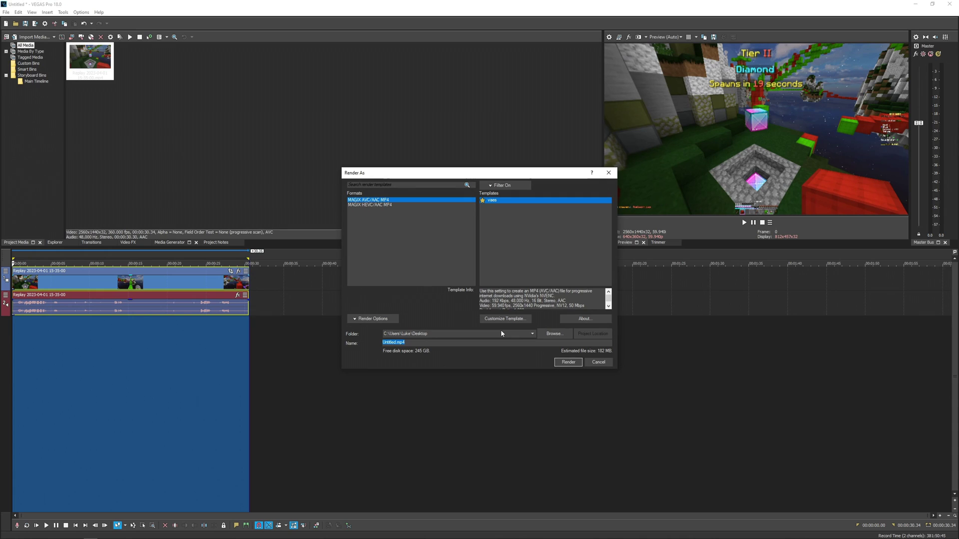
left_click(571, 363)
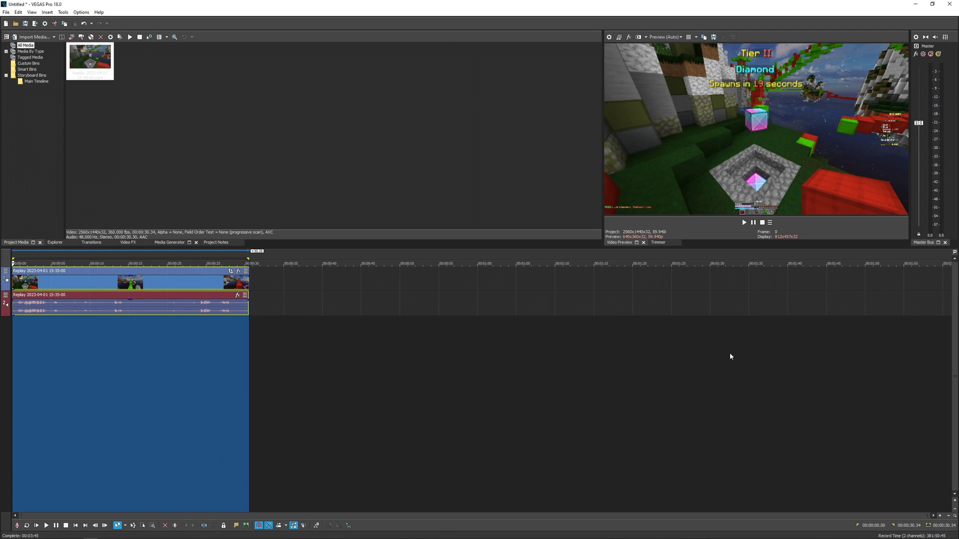
Close VEGAS Pro without saving the project and open the rendered Untitled video from the desktop.
left_click(950, 4)
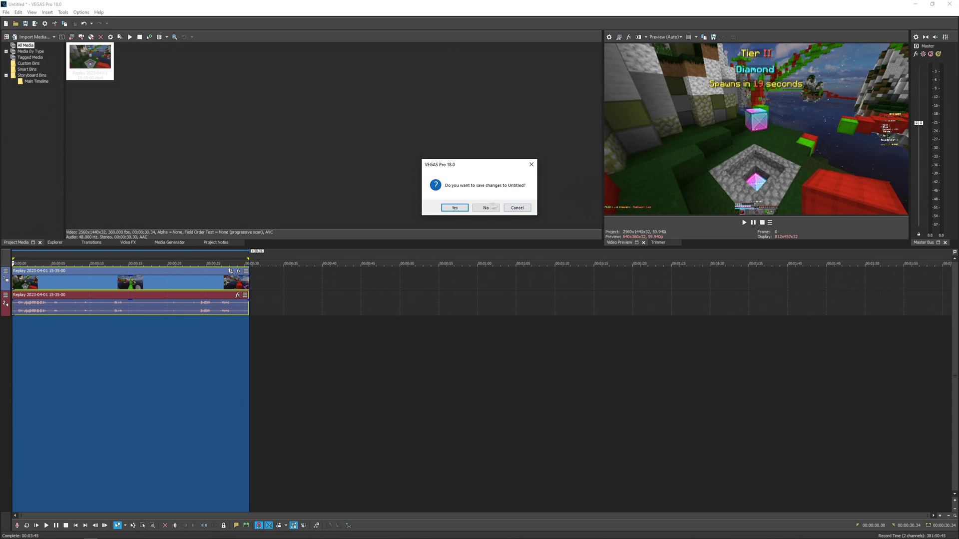
left_click(494, 206)
left_click_drag(17, 200, 299, 232)
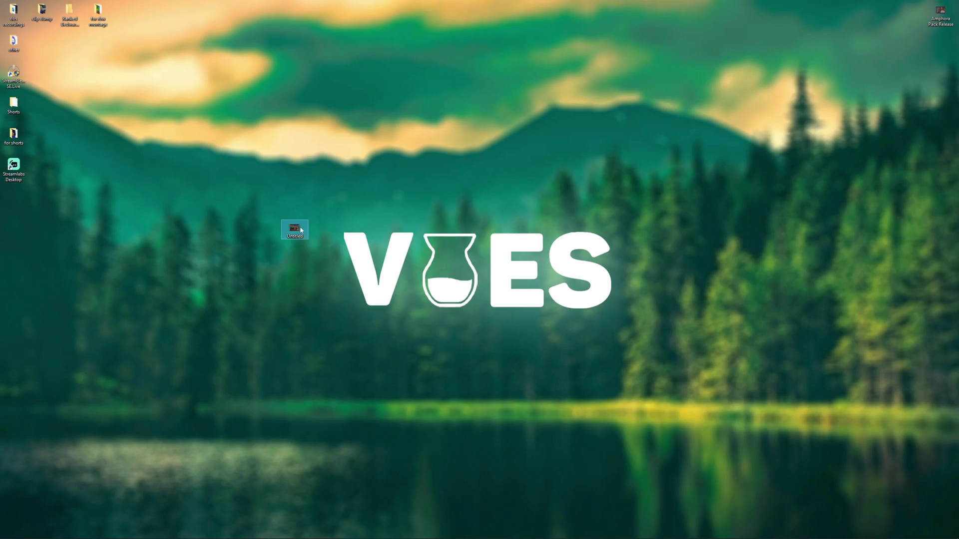
double_click(300, 230)
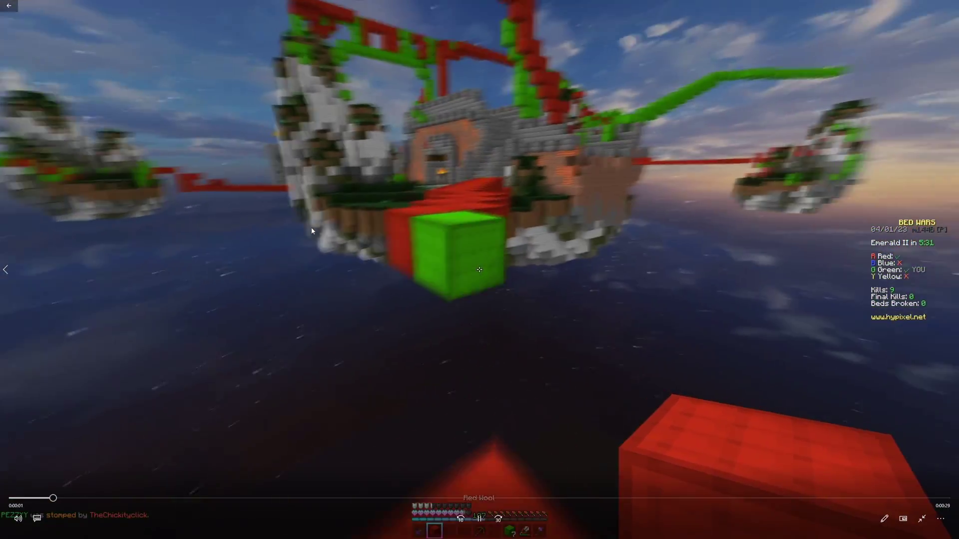
Play, pause and skip through the rendered video to examine the motion blur during fast movement and fights.
left_click(308, 223)
left_click(675, 499)
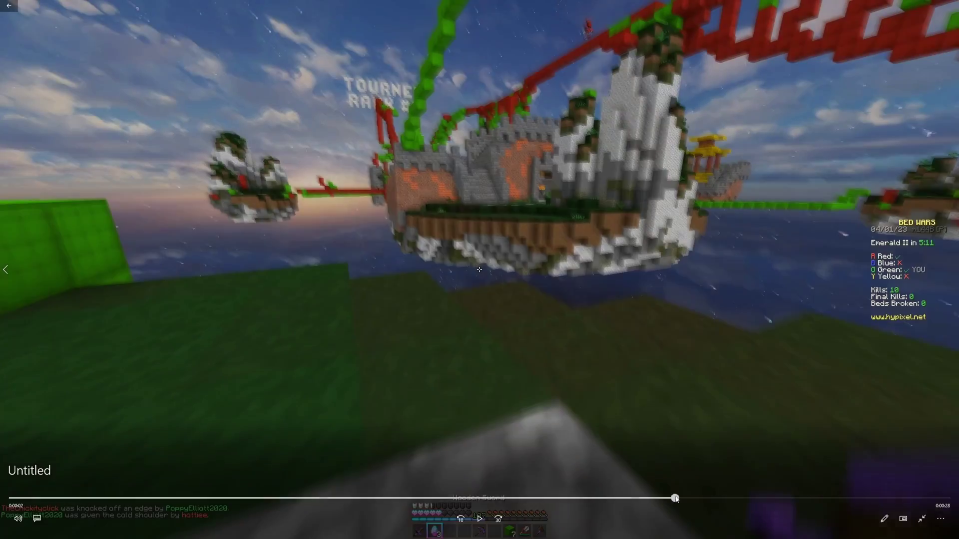
mouse_move(601, 499)
left_mouse_down()
mouse_move(673, 498)
mouse_move(610, 498)
left_mouse_up()
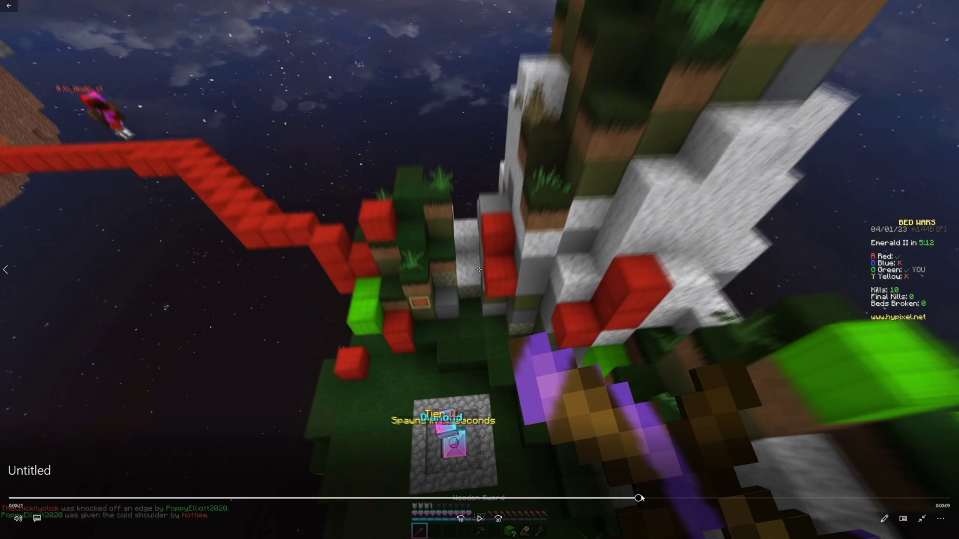
left_click(618, 336)
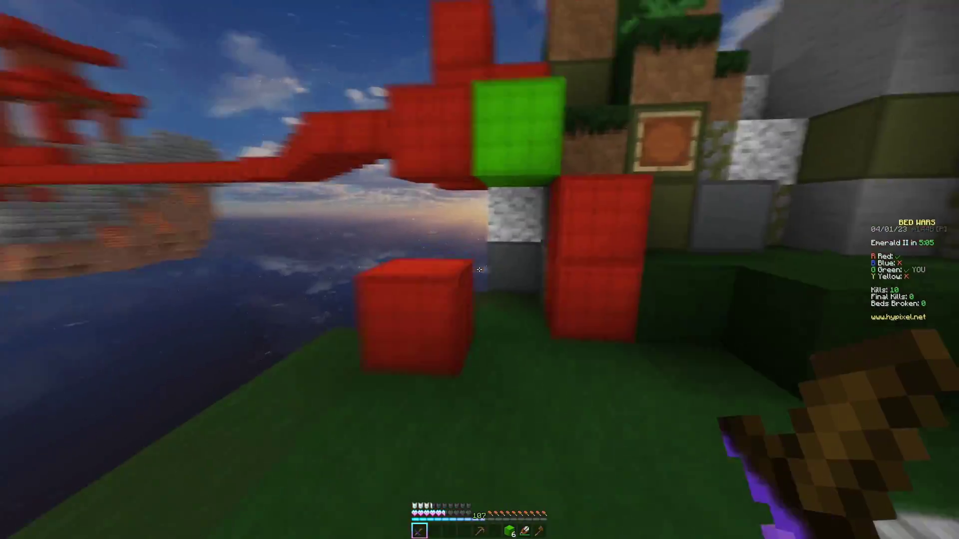
left_click(616, 332)
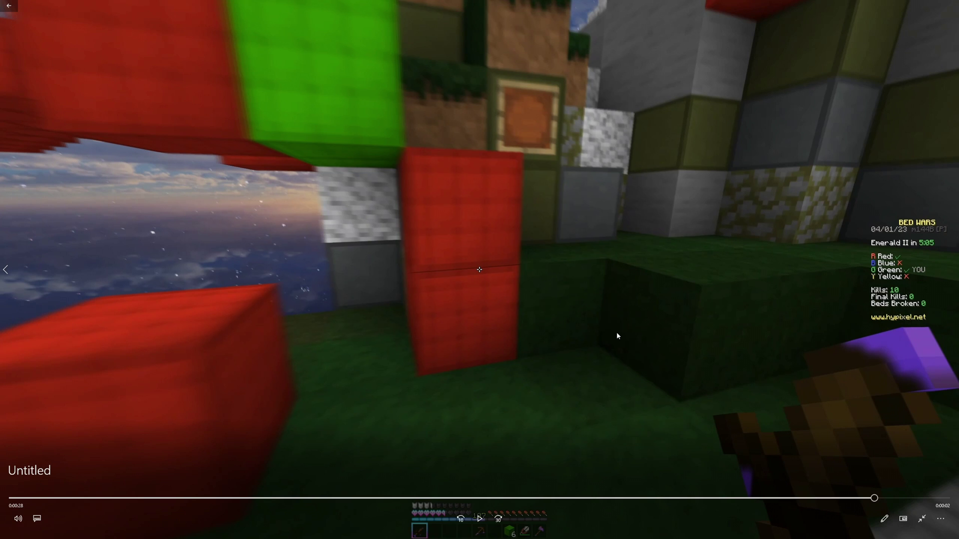
left_click(787, 498)
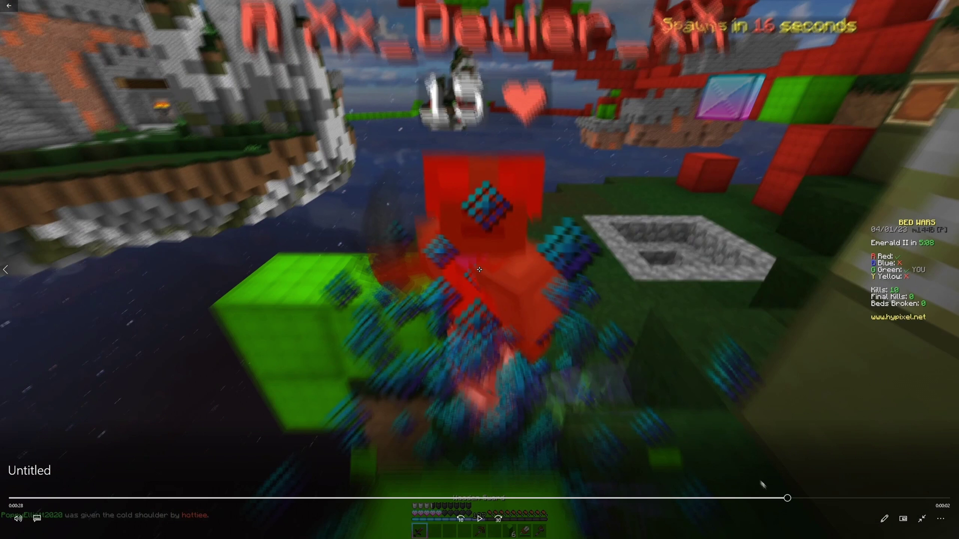
left_click(730, 497)
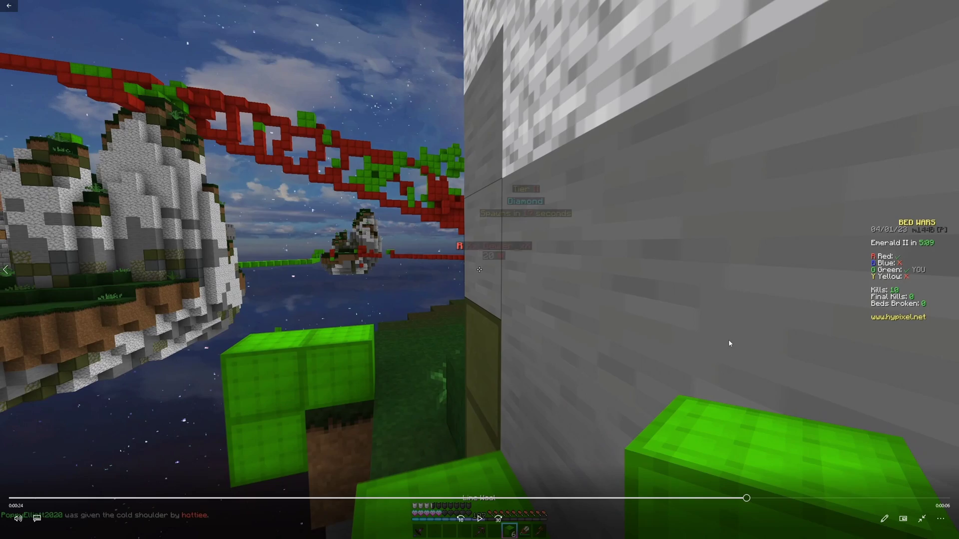
left_click(582, 337)
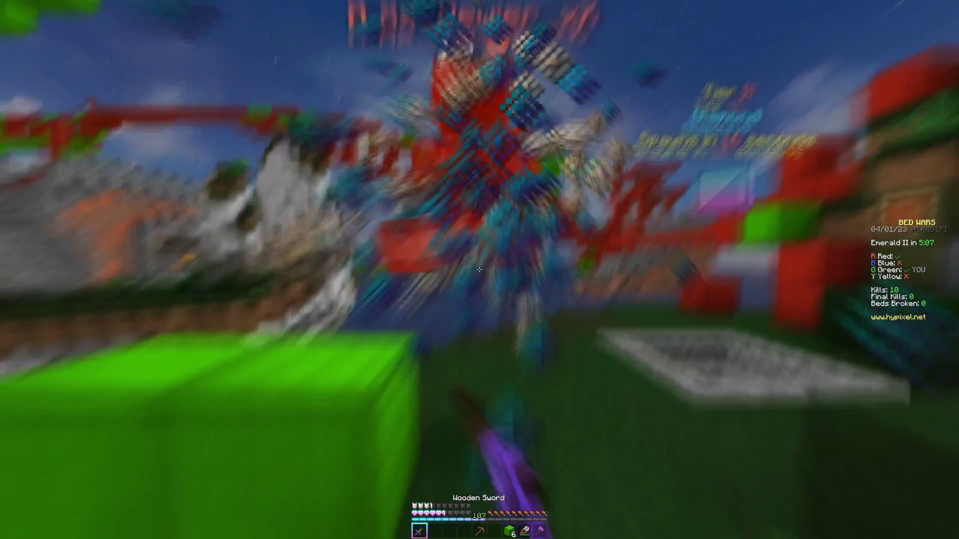